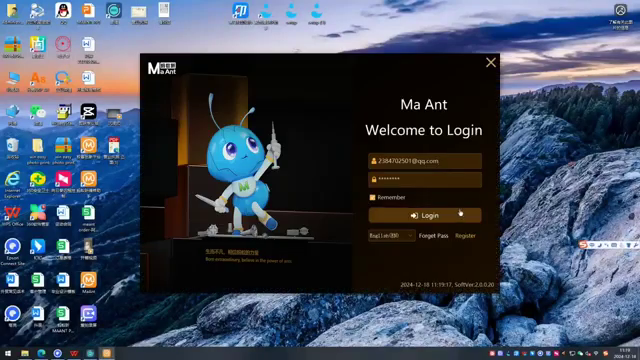
Step: Sign in to Ma Ant so the Xiaomi Mi 12 board layout opens
{"action": "key", "text": "Return"}
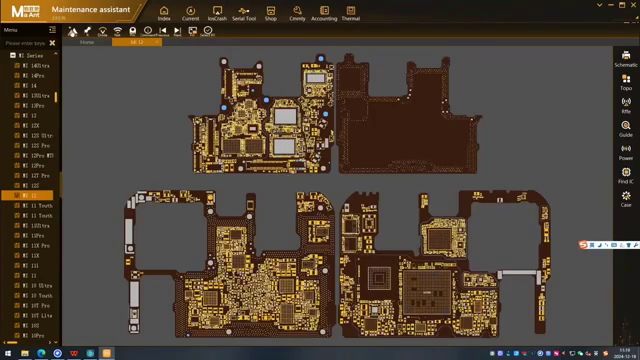
Step: Preview the Mi 12 photo view, return to the layout drawing, and hide the pad diode values
{"action": "key", "text": "space"}
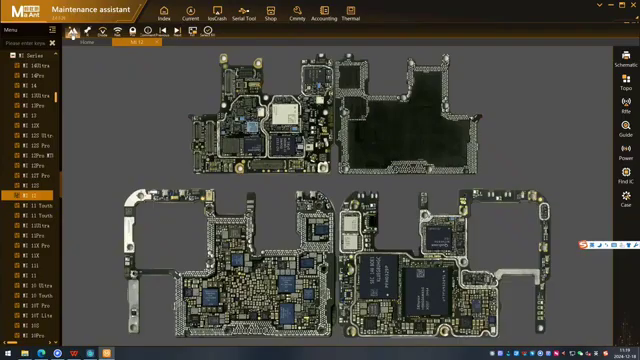
{"action": "key", "text": "space"}
{"action": "scroll", "coordinate": [271, 173], "scroll_direction": "up", "scroll_amount": 4}
{"action": "scroll", "coordinate": [271, 173], "scroll_direction": "up", "scroll_amount": 3}
{"action": "scroll", "coordinate": [271, 173], "scroll_direction": "up", "scroll_amount": 2}
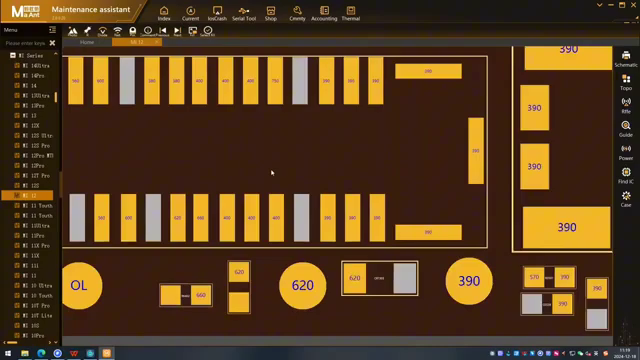
{"action": "left_click", "coordinate": [72, 31]}
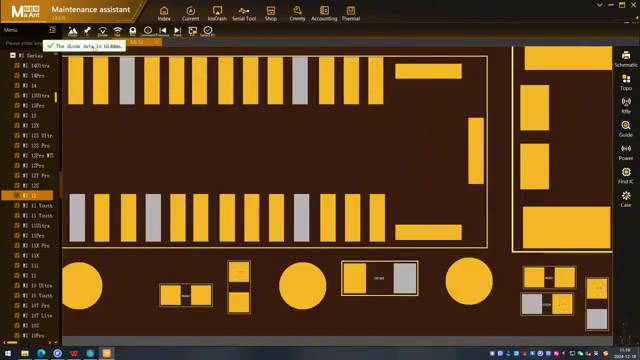
{"action": "scroll", "coordinate": [253, 173], "scroll_direction": "down", "scroll_amount": 3}
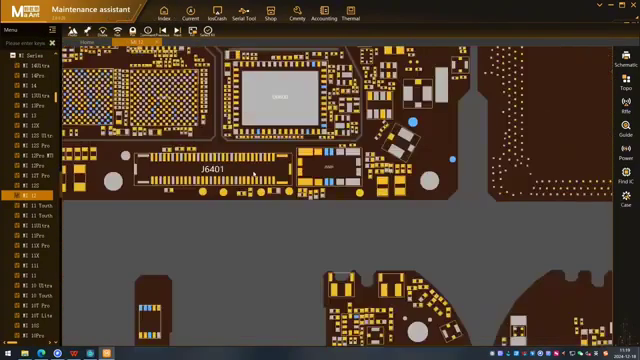
{"action": "scroll", "coordinate": [253, 173], "scroll_direction": "down", "scroll_amount": 2}
{"action": "scroll", "coordinate": [253, 173], "scroll_direction": "down", "scroll_amount": 3}
{"action": "scroll", "coordinate": [253, 173], "scroll_direction": "up", "scroll_amount": 3}
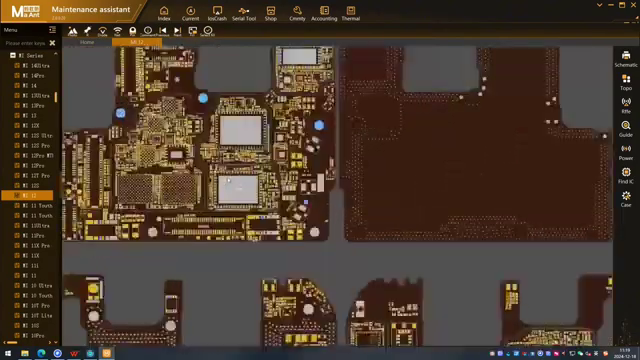
{"action": "scroll", "coordinate": [253, 173], "scroll_direction": "down", "scroll_amount": 3}
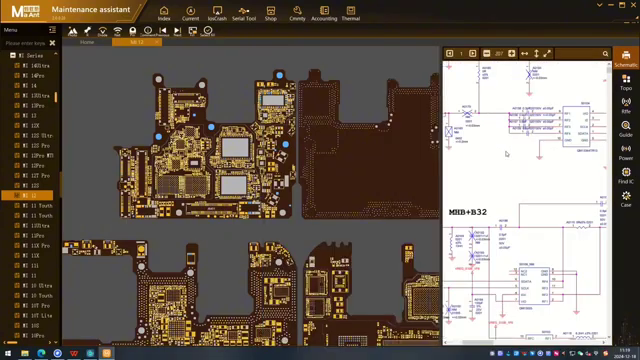
{"action": "scroll", "coordinate": [508, 162], "scroll_direction": "down", "scroll_amount": 5}
{"action": "scroll", "coordinate": [508, 162], "scroll_direction": "down", "scroll_amount": 3}
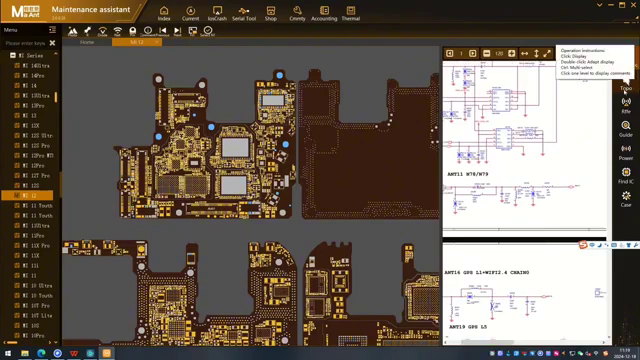
Step: Show the Topo list of circuit functions in place of the schematic
{"action": "left_click", "coordinate": [625, 90]}
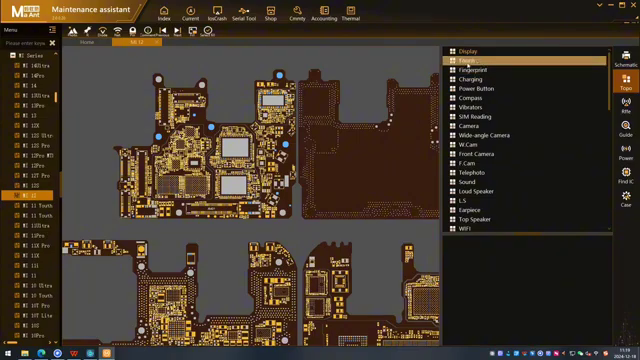
Step: Expand the Display and Camera categories to highlight the camera power supply parts
{"action": "left_click", "coordinate": [466, 51]}
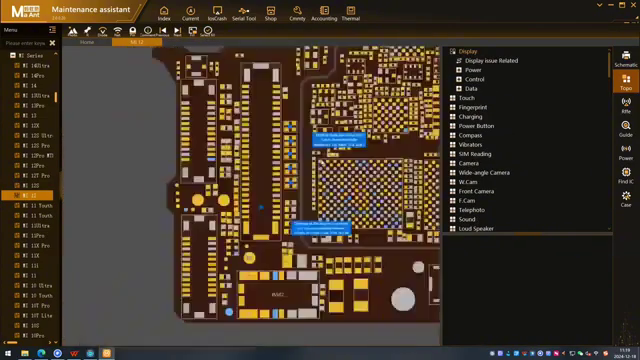
{"action": "scroll", "coordinate": [300, 180], "scroll_direction": "up", "scroll_amount": 3}
{"action": "scroll", "coordinate": [300, 180], "scroll_direction": "down", "scroll_amount": 1}
{"action": "left_click", "coordinate": [468, 163]}
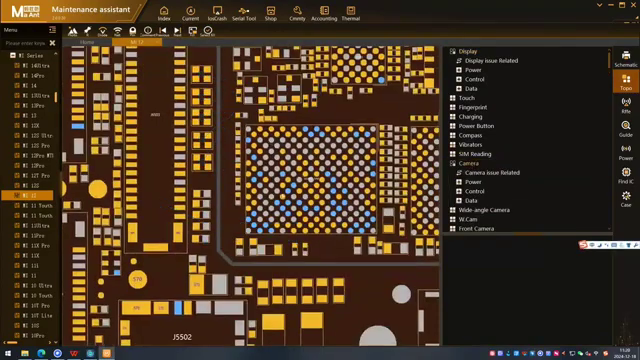
{"action": "scroll", "coordinate": [240, 220], "scroll_direction": "up", "scroll_amount": 2}
{"action": "scroll", "coordinate": [240, 220], "scroll_direction": "up", "scroll_amount": 2}
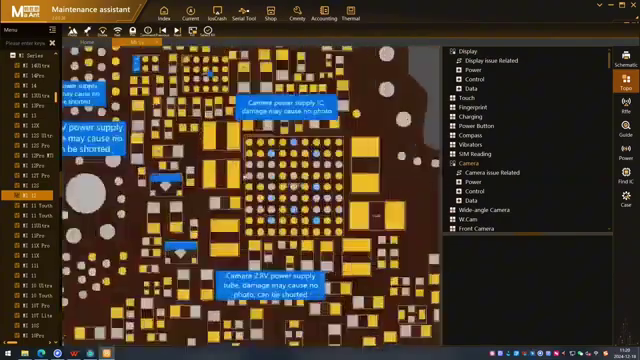
{"action": "scroll", "coordinate": [240, 220], "scroll_direction": "up", "scroll_amount": 1}
{"action": "scroll", "coordinate": [260, 172], "scroll_direction": "down", "scroll_amount": 1}
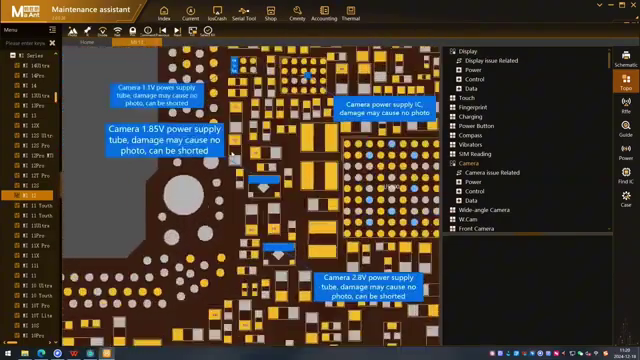
{"action": "scroll", "coordinate": [232, 157], "scroll_direction": "down", "scroll_amount": 2}
{"action": "scroll", "coordinate": [232, 157], "scroll_direction": "down", "scroll_amount": 2}
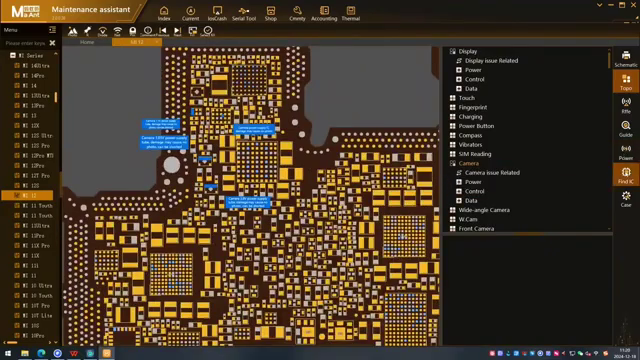
Step: Look up the camera power BGA chip in Find IC and select its part under the first matching board
{"action": "left_click", "coordinate": [626, 172]}
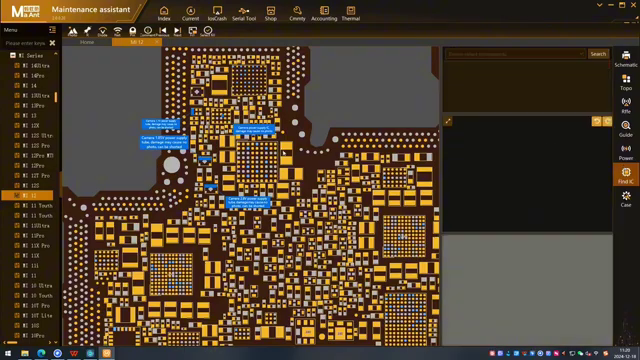
{"action": "scroll", "coordinate": [232, 157], "scroll_direction": "down", "scroll_amount": 1}
{"action": "scroll", "coordinate": [232, 157], "scroll_direction": "up", "scroll_amount": 1}
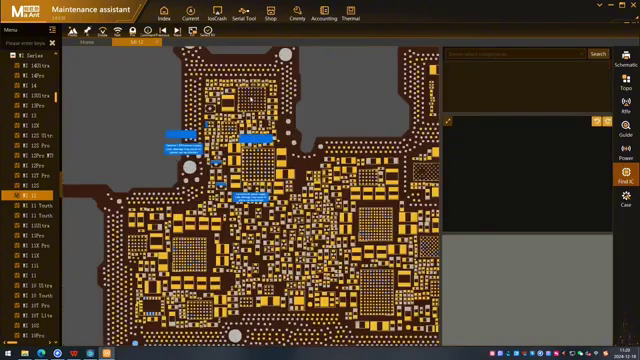
{"action": "left_click", "coordinate": [252, 99]}
{"action": "left_click", "coordinate": [465, 66]}
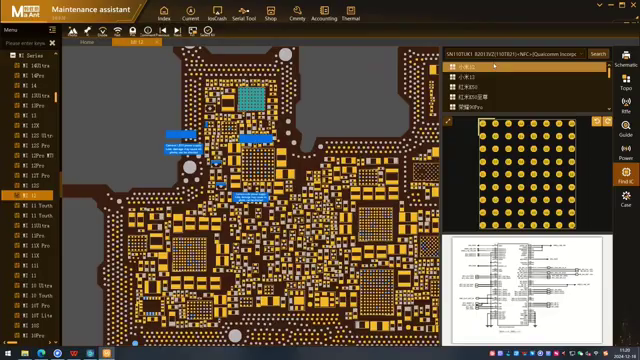
{"action": "left_click", "coordinate": [475, 77]}
{"action": "scroll", "coordinate": [480, 80], "scroll_direction": "down", "scroll_amount": 2}
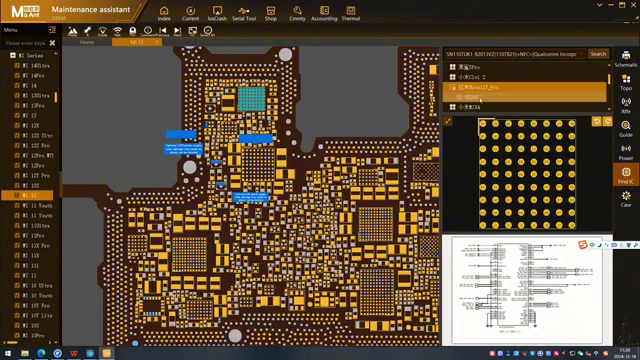
{"action": "scroll", "coordinate": [527, 170], "scroll_direction": "down", "scroll_amount": 2}
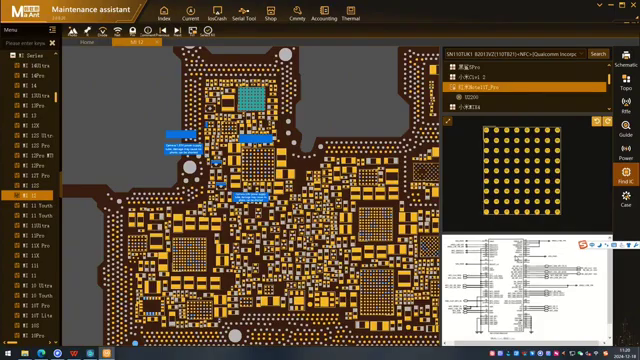
{"action": "scroll", "coordinate": [513, 253], "scroll_direction": "down", "scroll_amount": 1}
{"action": "scroll", "coordinate": [252, 100], "scroll_direction": "up", "scroll_amount": 5}
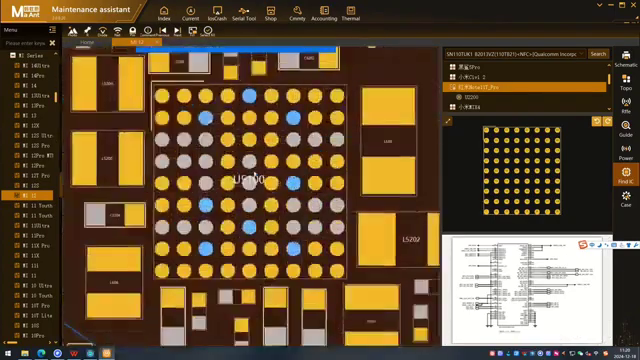
{"action": "scroll", "coordinate": [252, 100], "scroll_direction": "down", "scroll_amount": 2}
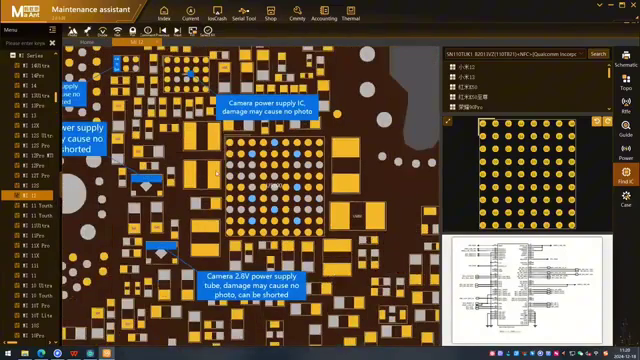
{"action": "left_click", "coordinate": [214, 174]}
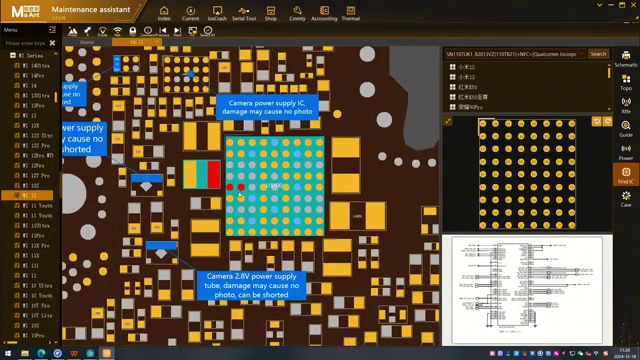
{"action": "scroll", "coordinate": [272, 183], "scroll_direction": "down", "scroll_amount": 4}
{"action": "scroll", "coordinate": [272, 183], "scroll_direction": "down", "scroll_amount": 2}
{"action": "scroll", "coordinate": [272, 183], "scroll_direction": "up", "scroll_amount": 1}
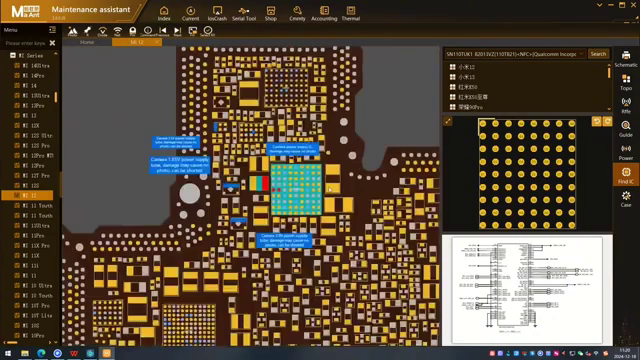
{"action": "scroll", "coordinate": [303, 183], "scroll_direction": "up", "scroll_amount": 5}
{"action": "scroll", "coordinate": [303, 183], "scroll_direction": "down", "scroll_amount": 5}
{"action": "scroll", "coordinate": [303, 183], "scroll_direction": "down", "scroll_amount": 3}
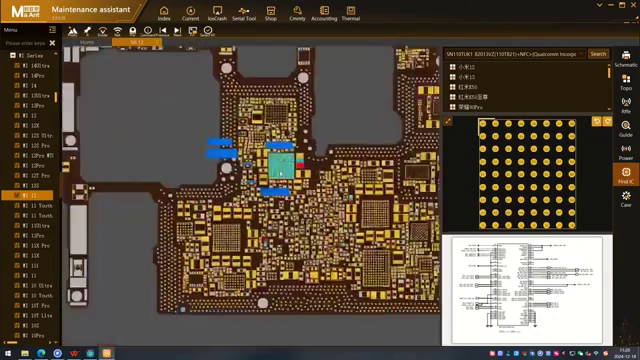
{"action": "scroll", "coordinate": [280, 160], "scroll_direction": "down", "scroll_amount": 1}
{"action": "scroll", "coordinate": [280, 160], "scroll_direction": "up", "scroll_amount": 4}
{"action": "scroll", "coordinate": [280, 160], "scroll_direction": "down", "scroll_amount": 4}
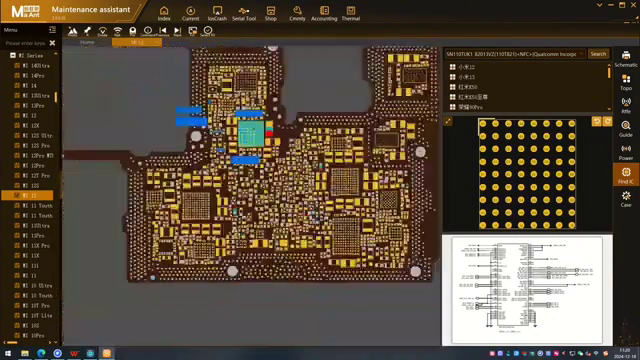